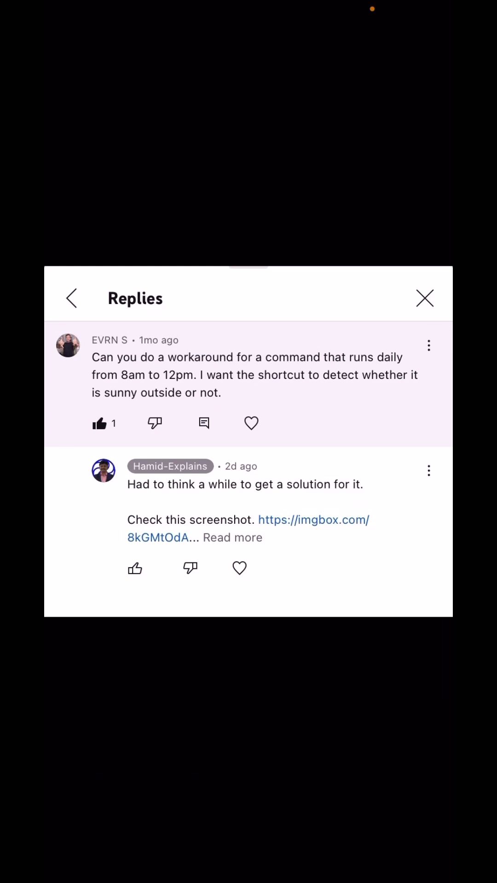
Create a personal Time of Day automation that triggers at 09:37 and repeats daily
{"action": "left_click_drag", "start_coordinate": [104, 870], "coordinate": [414, 863]}
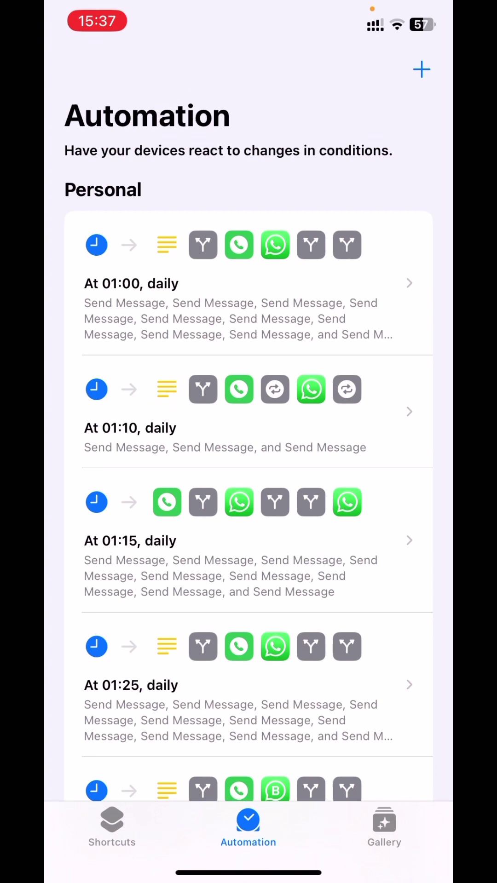
{"action": "left_click", "coordinate": [421, 69]}
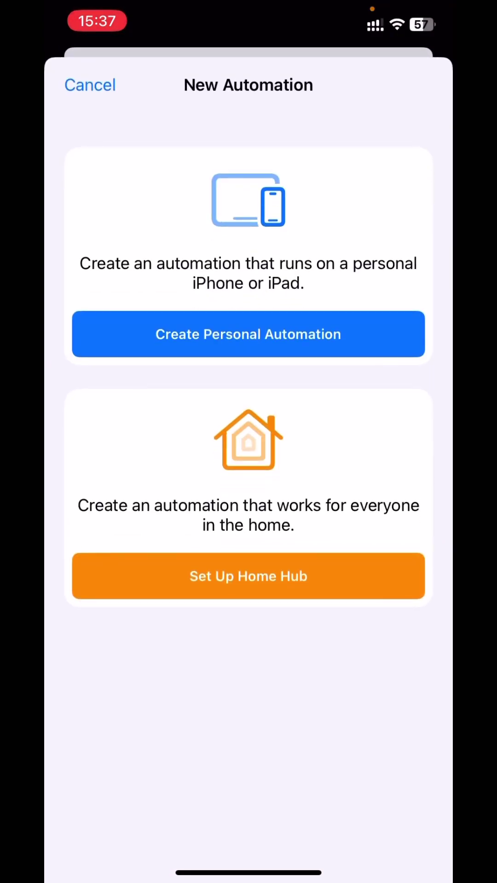
{"action": "left_click", "coordinate": [248, 334]}
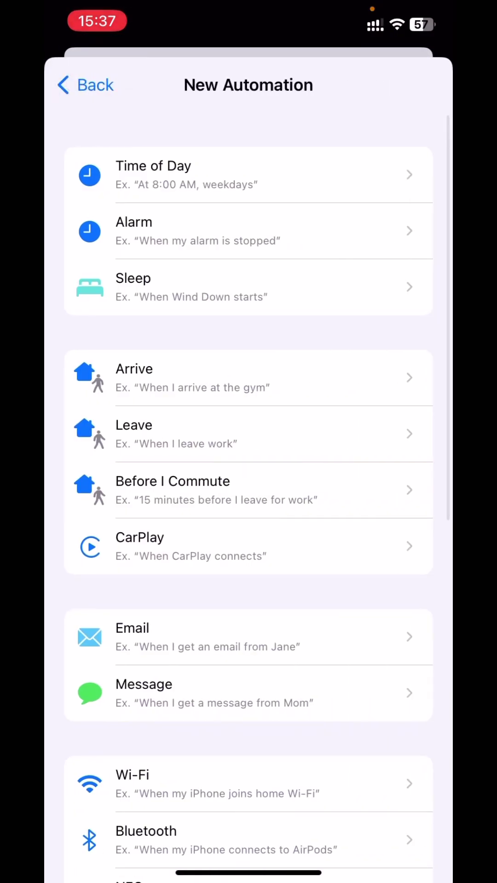
{"action": "left_click", "coordinate": [248, 175]}
{"action": "left_click", "coordinate": [385, 397]}
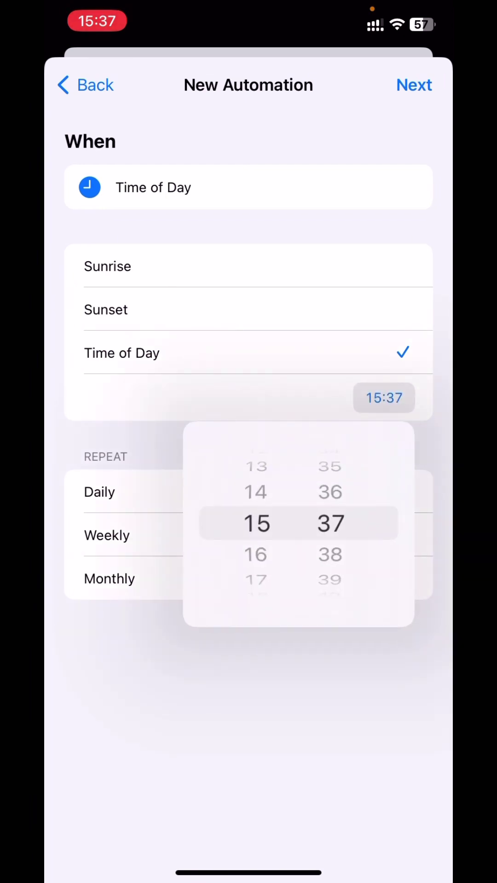
{"action": "left_click_drag", "start_coordinate": [257, 497], "coordinate": [257, 580]}
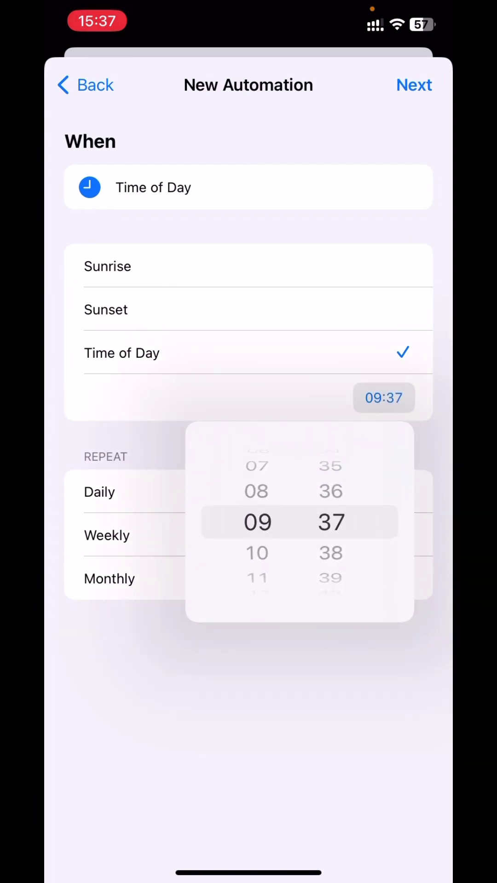
{"action": "left_click", "coordinate": [249, 690]}
{"action": "left_click", "coordinate": [415, 85]}
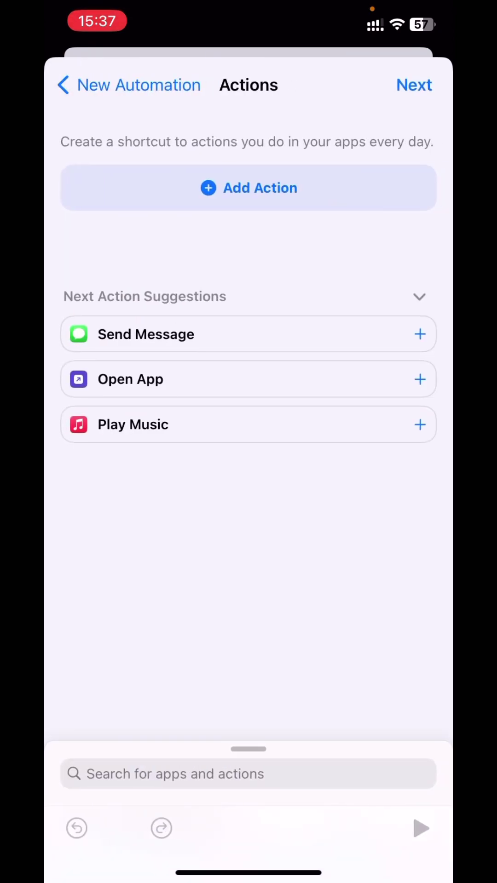
Add Get Current Weather for Current Location and test it, returning 32°C and Sunny
{"action": "left_click", "coordinate": [249, 188]}
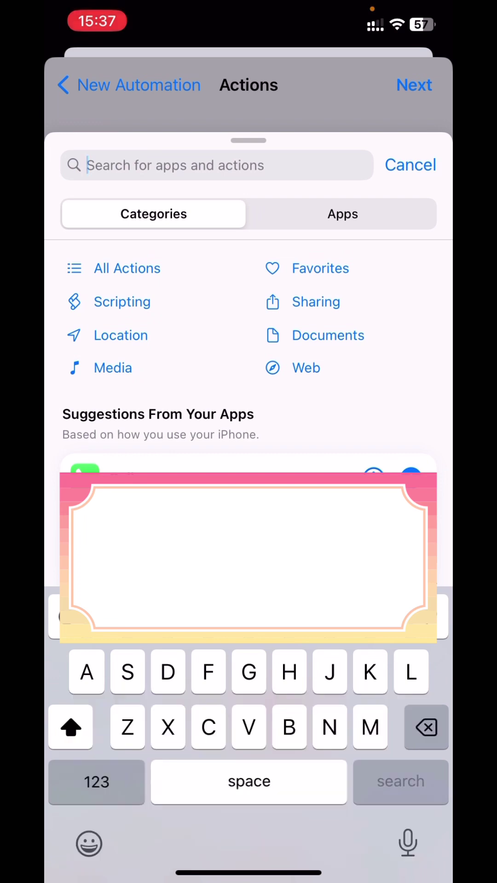
{"action": "type", "text": "Weath"}
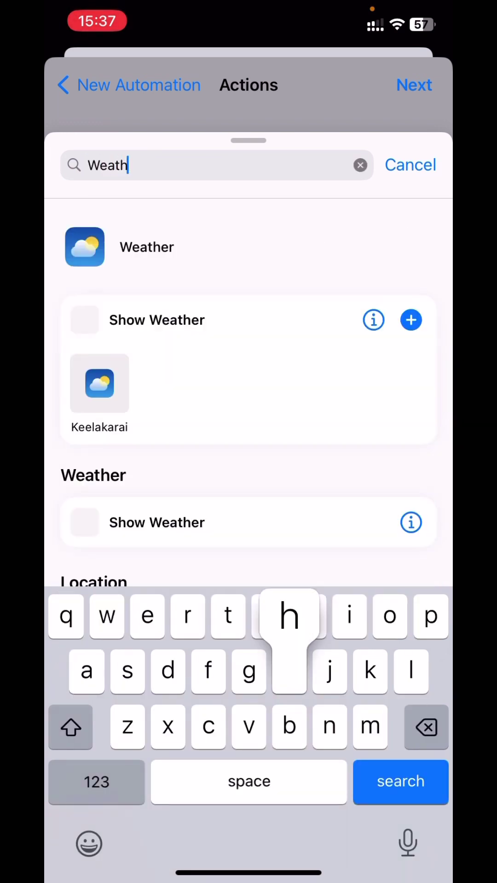
{"action": "type", "text": "er"}
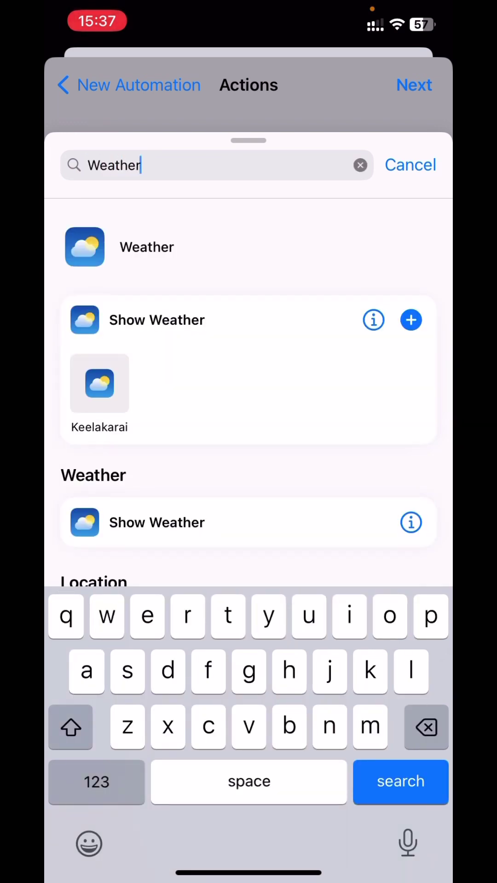
{"action": "scroll", "coordinate": [249, 414], "scroll_direction": "down", "scroll_amount": 3}
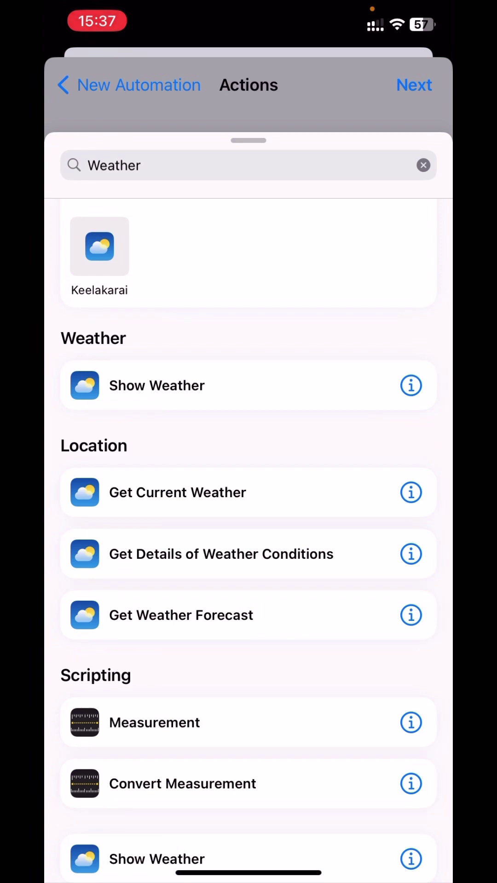
{"action": "left_click", "coordinate": [178, 492]}
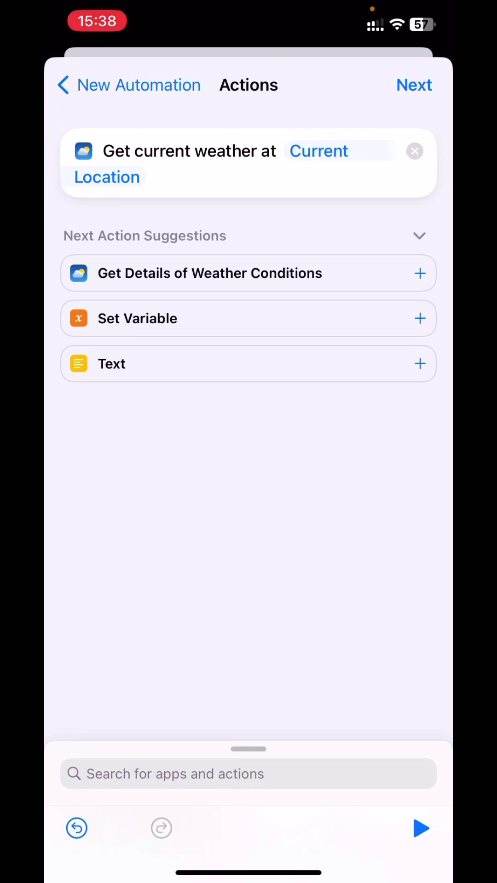
{"action": "left_click", "coordinate": [421, 828]}
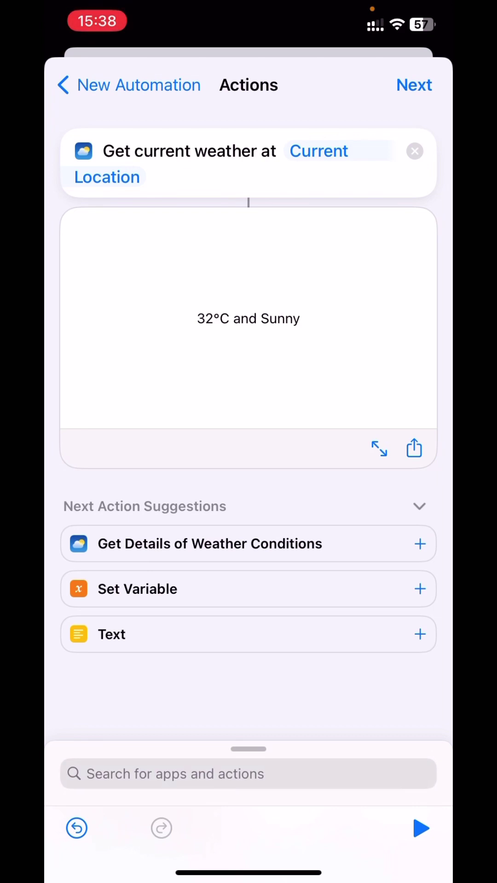
Add a Match Text action on Weather Conditions and clear its default pattern
{"action": "left_click", "coordinate": [249, 774]}
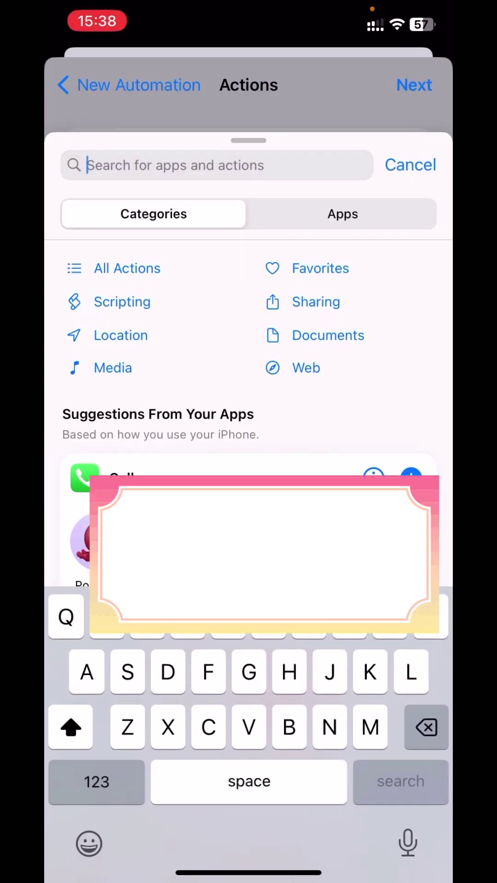
{"action": "type", "text": "Mat"}
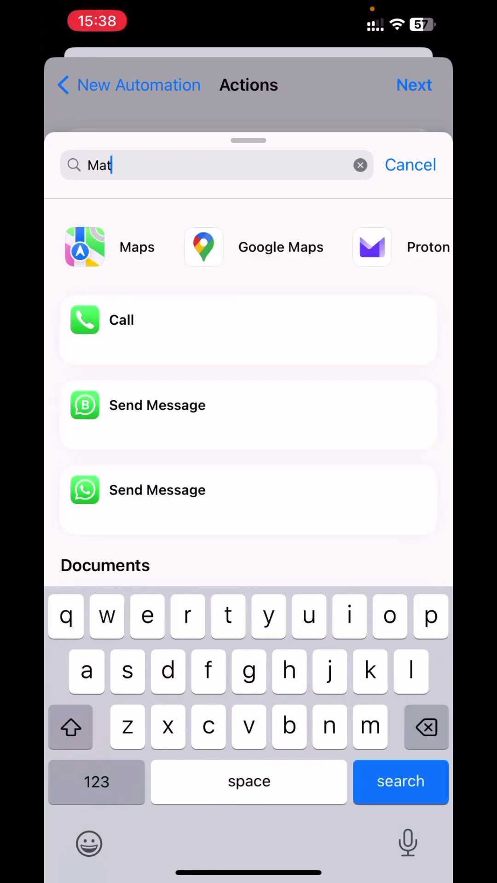
{"action": "type", "text": "ch text"}
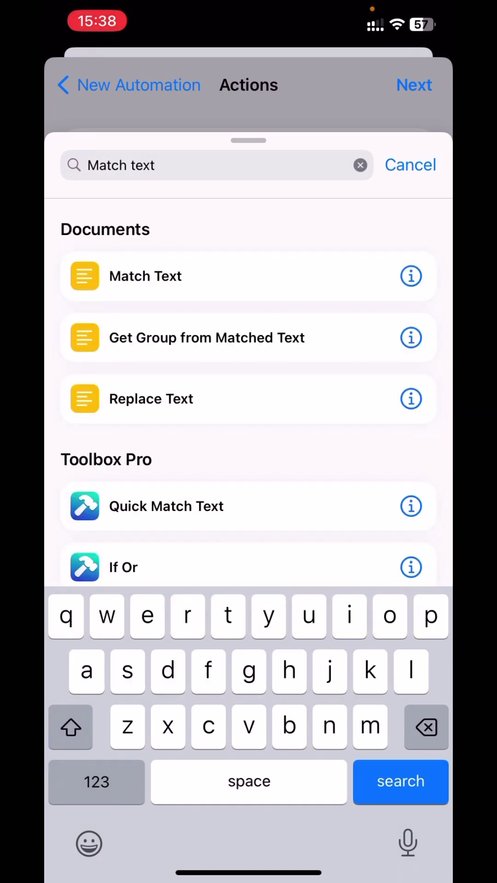
{"action": "left_click", "coordinate": [145, 276]}
{"action": "left_click", "coordinate": [212, 230]}
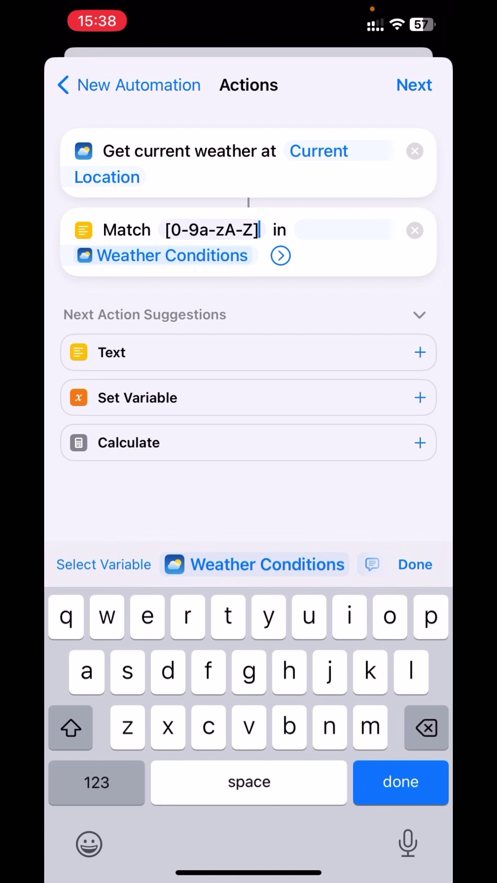
{"action": "key", "text": "BackSpace"}
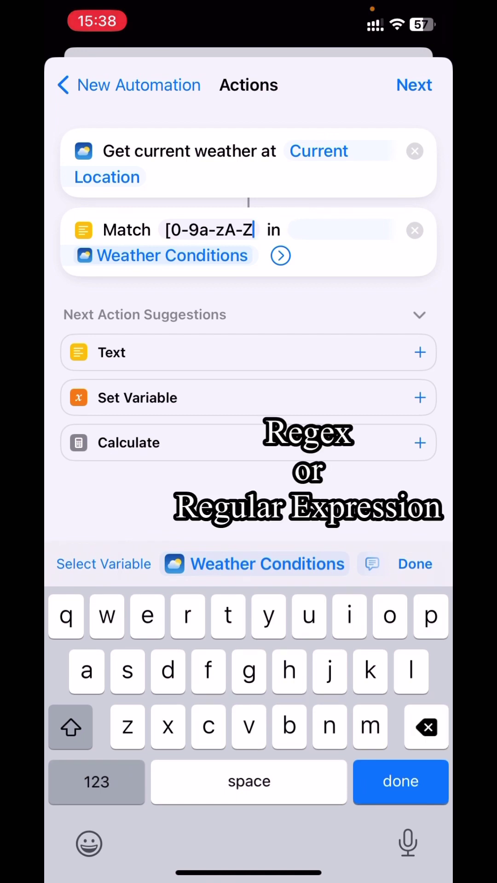
{"action": "key", "text": "BackSpace"}
{"action": "key", "text": "BackSpace"}
{"action": "key", "text": "BackSpace"}
{"action": "key", "text": "BackSpace"}
{"action": "key", "text": "BackSpace"}
{"action": "key", "text": "BackSpace"}
{"action": "key", "text": "BackSpace"}
{"action": "key", "text": "BackSpace"}
{"action": "key", "text": "BackSpace"}
Enter the lookahead pattern (?=Sunny) in the Match field and finish editing
{"action": "left_click", "coordinate": [97, 782]}
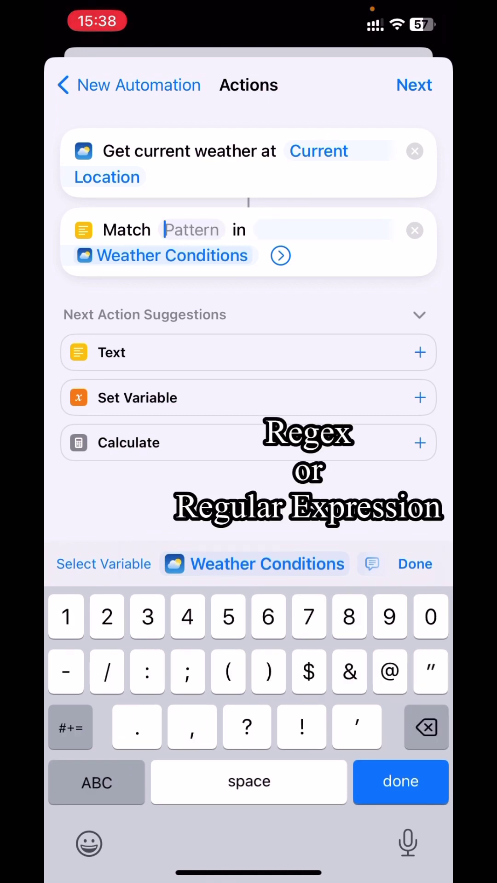
{"action": "type", "text": "("}
{"action": "left_click", "coordinate": [96, 782]}
{"action": "type", "text": "?"}
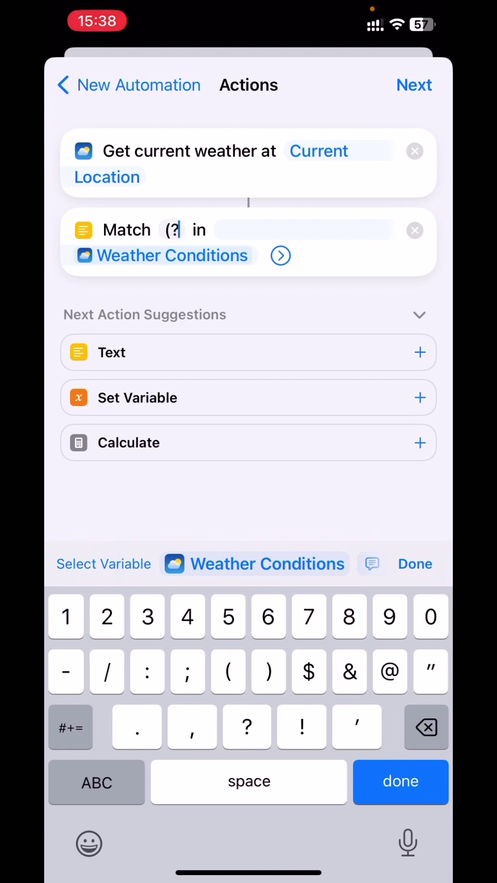
{"action": "left_click", "coordinate": [97, 782]}
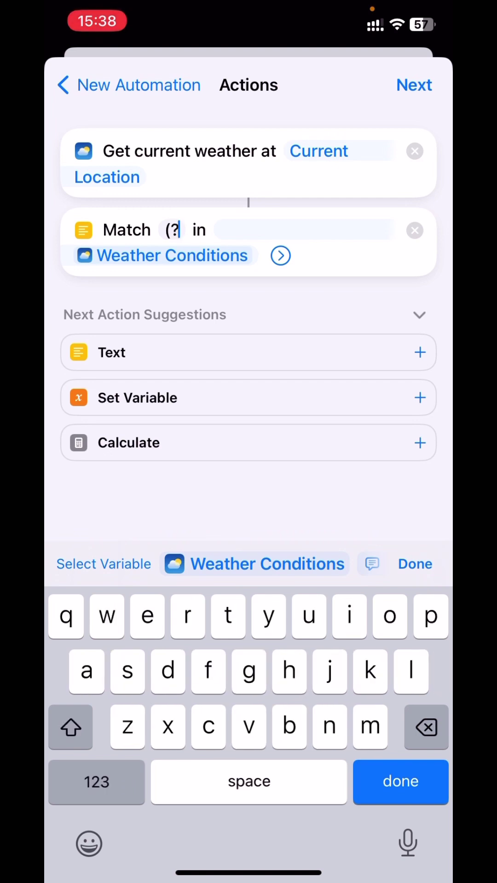
{"action": "left_click", "coordinate": [96, 782]}
{"action": "left_click", "coordinate": [71, 727]}
{"action": "type", "text": "="}
{"action": "type", "text": "Sunn"}
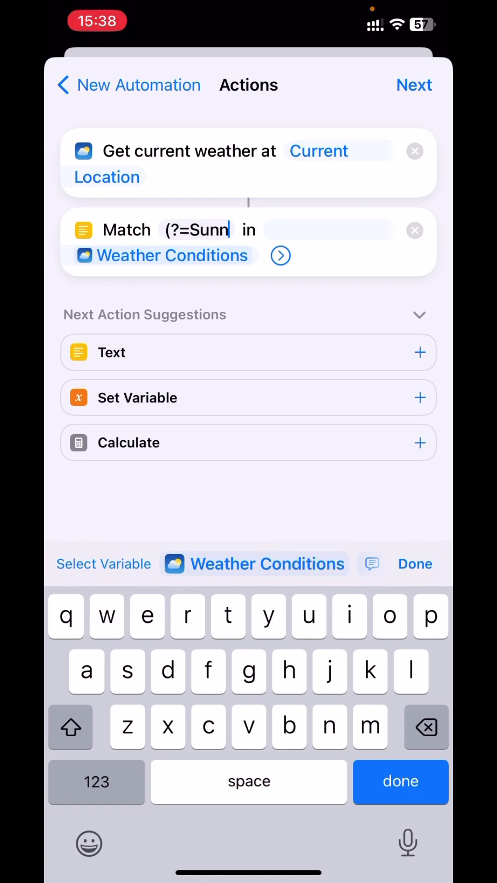
{"action": "type", "text": "y"}
{"action": "left_click", "coordinate": [96, 782]}
{"action": "type", "text": ")"}
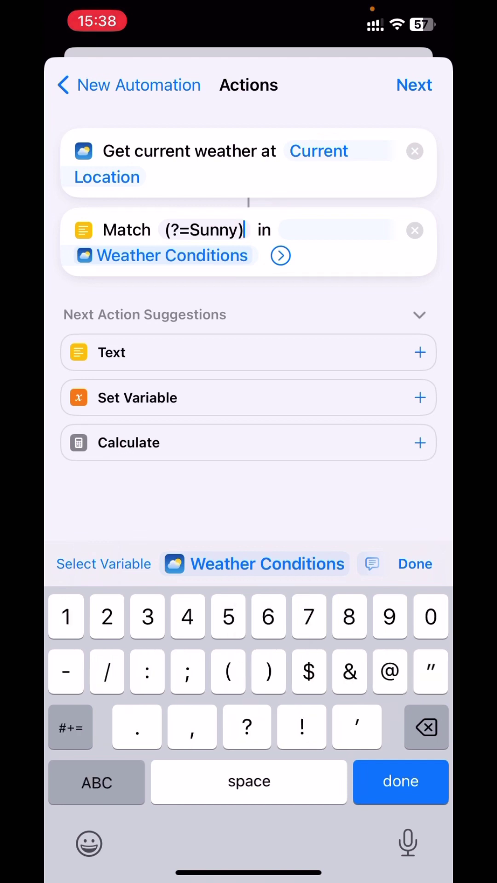
{"action": "left_click", "coordinate": [415, 563]}
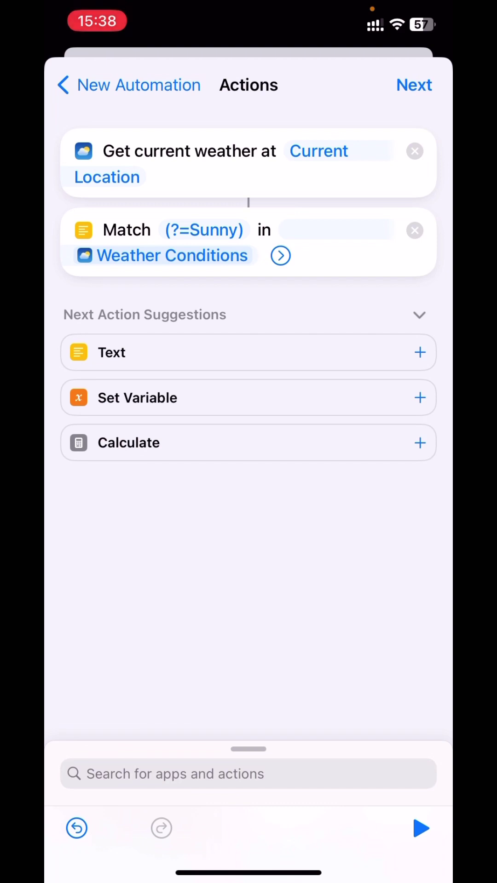
Add an If after Match, remove Otherwise, and check that Matches has any value
{"action": "left_click", "coordinate": [420, 828]}
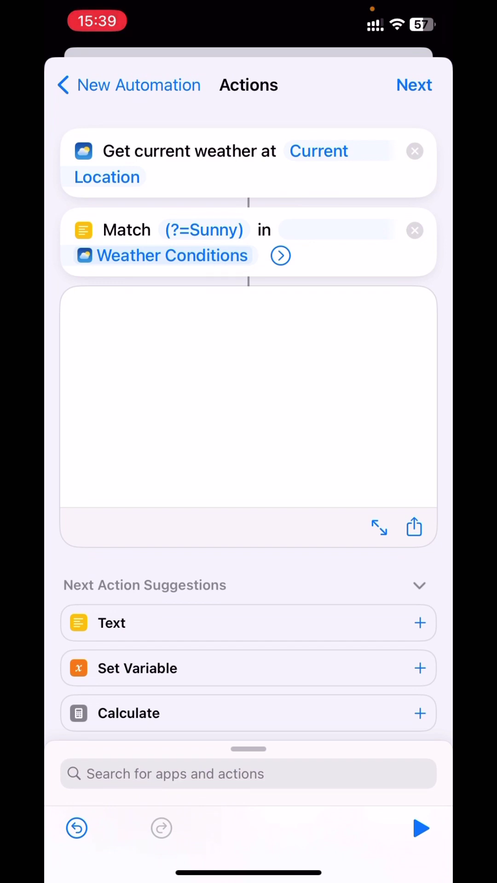
{"action": "left_click", "coordinate": [248, 774]}
{"action": "type", "text": "If"}
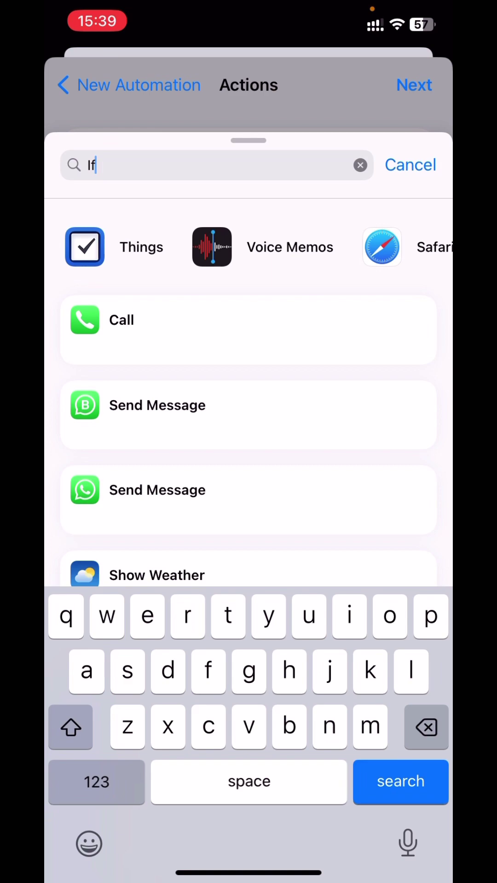
{"action": "scroll", "coordinate": [248, 414], "scroll_direction": "down", "scroll_amount": 2}
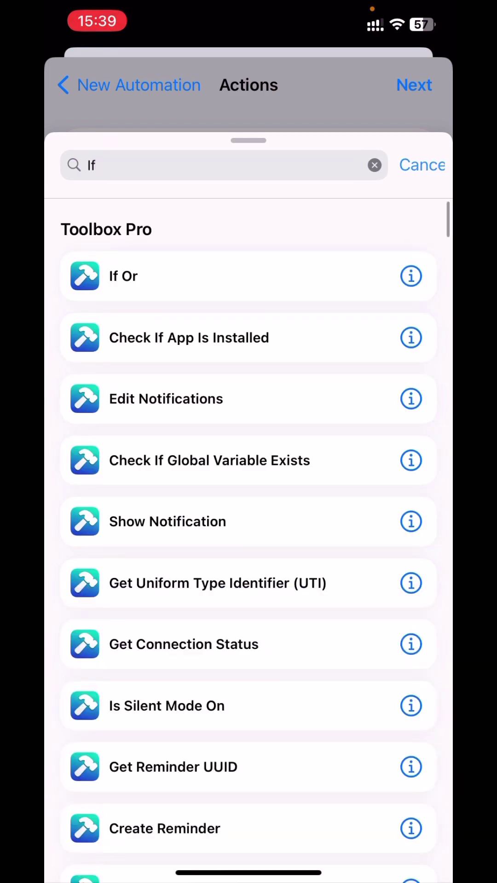
{"action": "scroll", "coordinate": [249, 483], "scroll_direction": "down", "scroll_amount": 10}
{"action": "scroll", "coordinate": [248, 484], "scroll_direction": "down", "scroll_amount": 10}
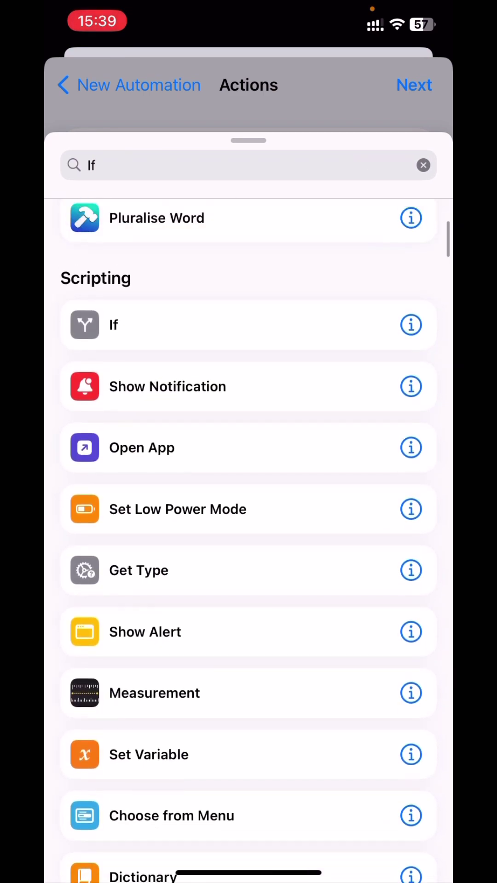
{"action": "left_click", "coordinate": [207, 325]}
{"action": "left_click", "coordinate": [414, 381]}
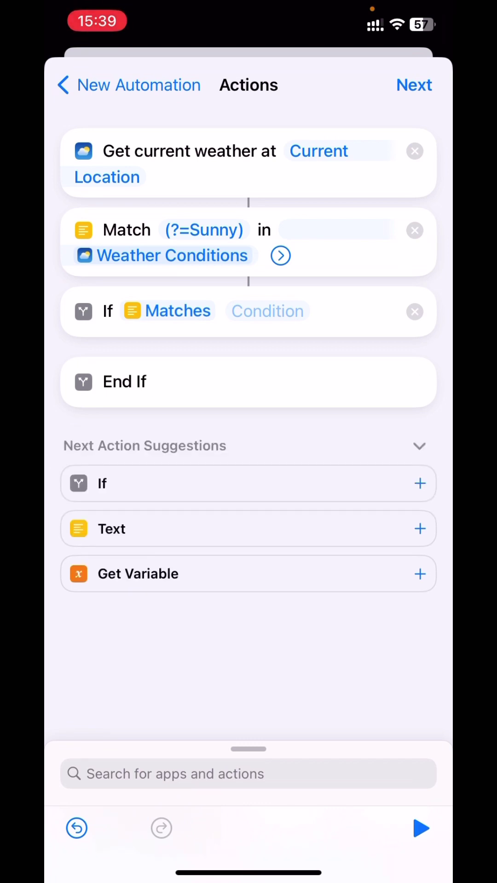
{"action": "left_click", "coordinate": [267, 311]}
{"action": "left_click", "coordinate": [183, 345]}
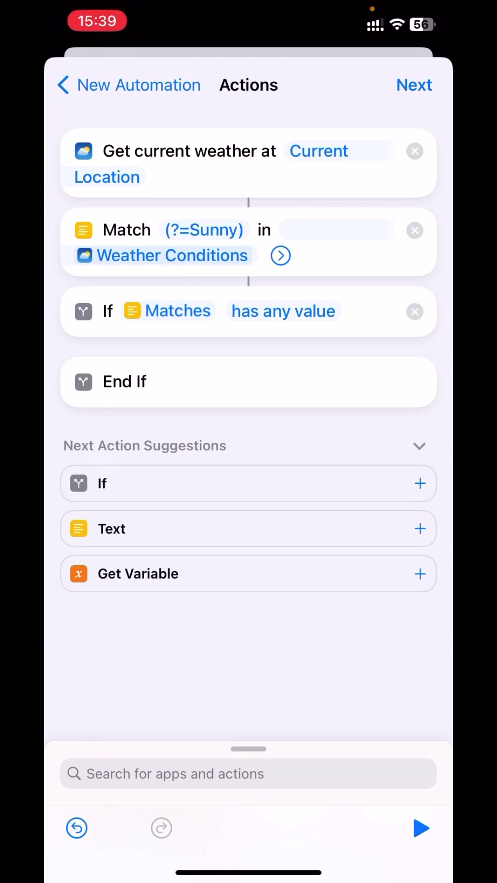
Add a Speak Text action and move it inside the If block
{"action": "left_click", "coordinate": [249, 773]}
{"action": "type", "text": "Speak"}
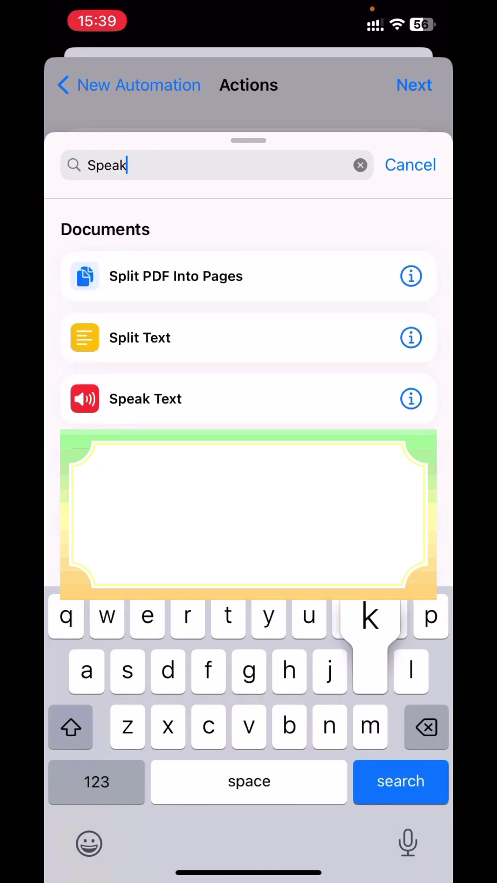
{"action": "left_click", "coordinate": [144, 276]}
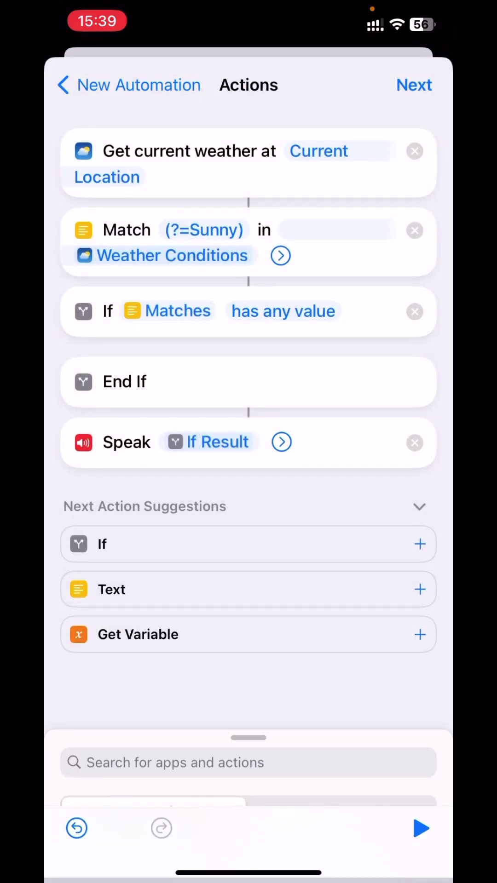
{"action": "left_click_drag", "start_coordinate": [127, 442], "coordinate": [126, 382]}
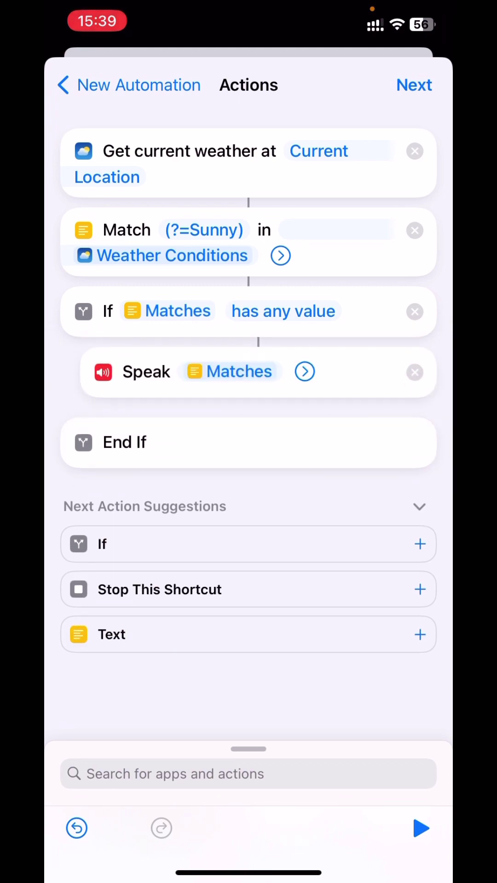
Add a Text action reading 'It's sunny out there' above Speak inside the If
{"action": "left_click", "coordinate": [249, 774]}
{"action": "type", "text": "Text"}
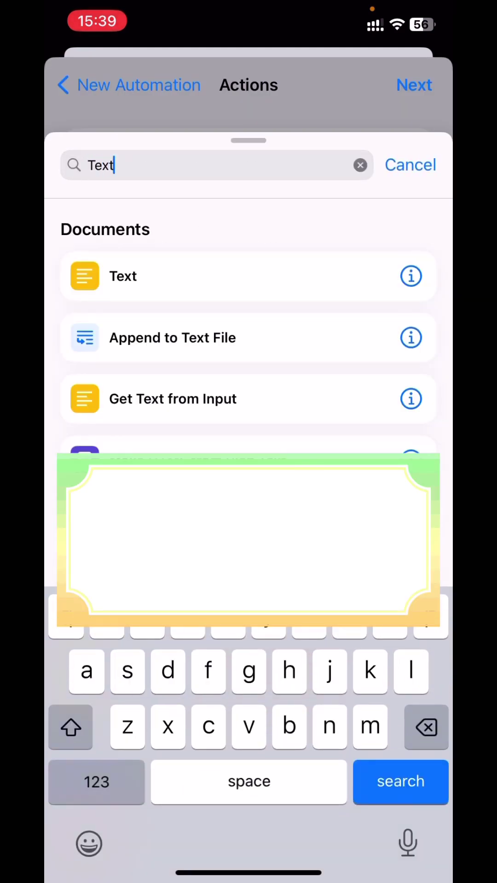
{"action": "left_click", "coordinate": [138, 276]}
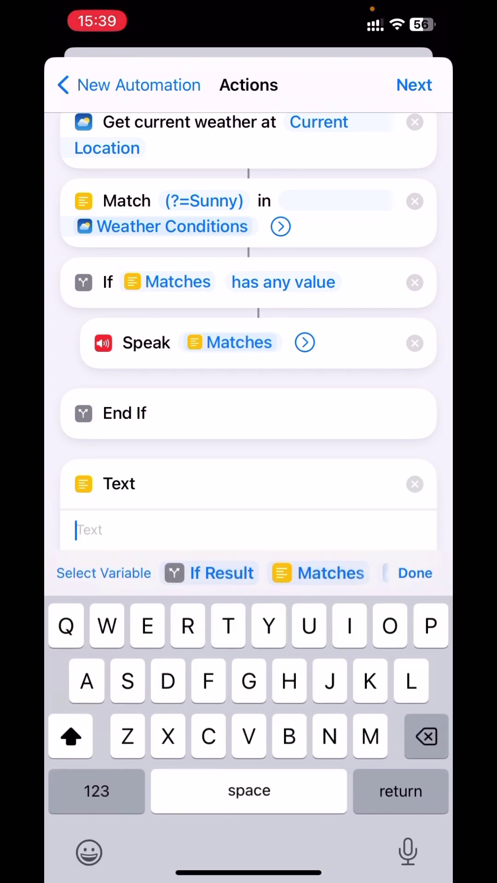
{"action": "type", "text": "It's sunn"}
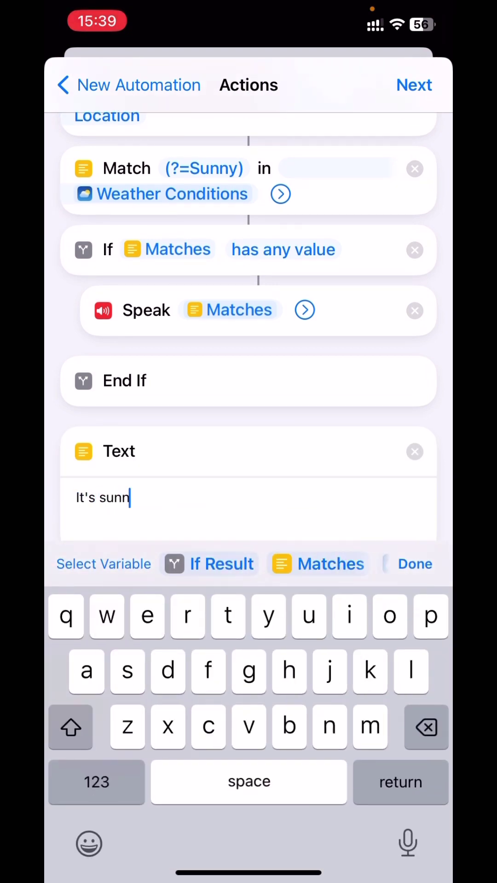
{"action": "type", "text": "y out there"}
{"action": "left_click", "coordinate": [96, 782]}
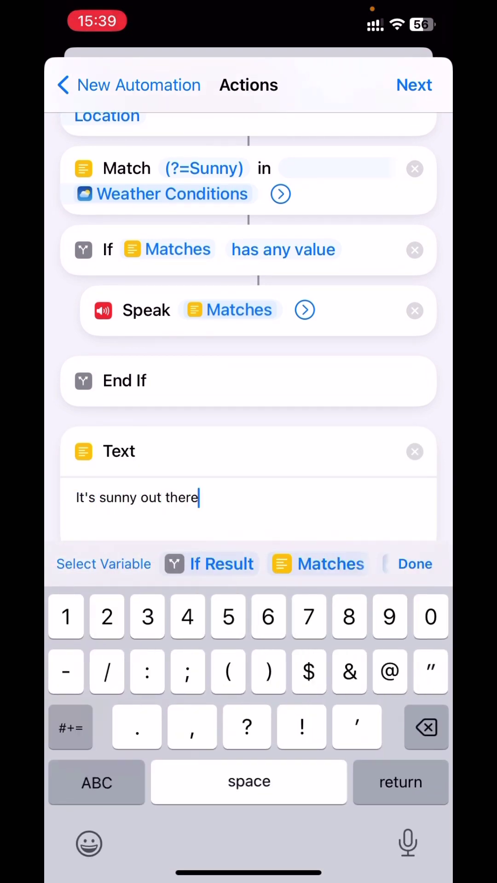
{"action": "left_click", "coordinate": [415, 564]}
{"action": "mouse_move", "coordinate": [249, 452]}
{"action": "left_mouse_down"}
{"action": "mouse_move", "coordinate": [263, 314]}
{"action": "mouse_move", "coordinate": [249, 260]}
{"action": "mouse_move", "coordinate": [248, 418]}
{"action": "mouse_move", "coordinate": [249, 359]}
{"action": "left_mouse_up"}
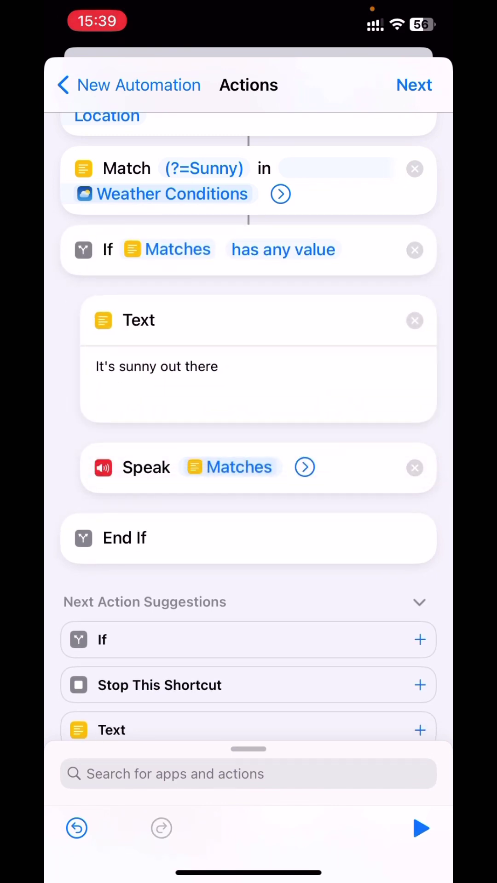
Replace Speak's Matches input with the Text action's output variable
{"action": "left_click", "coordinate": [239, 467]}
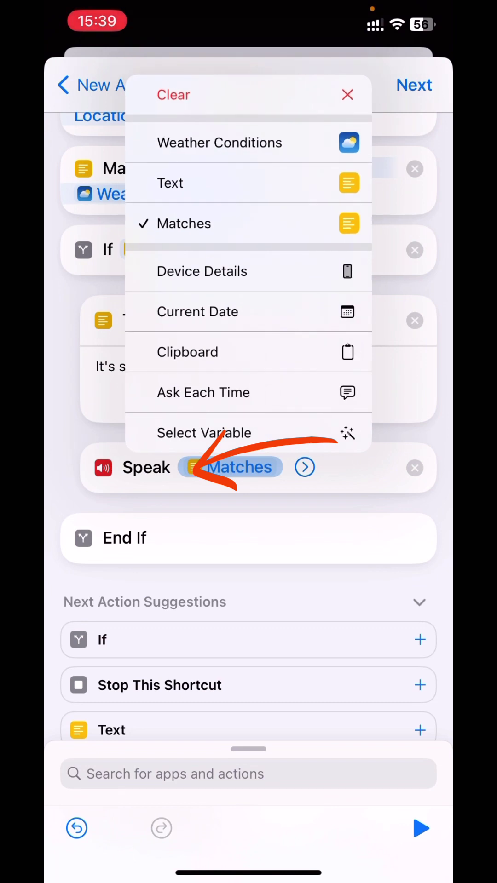
{"action": "left_click", "coordinate": [173, 93]}
{"action": "left_click", "coordinate": [200, 467]}
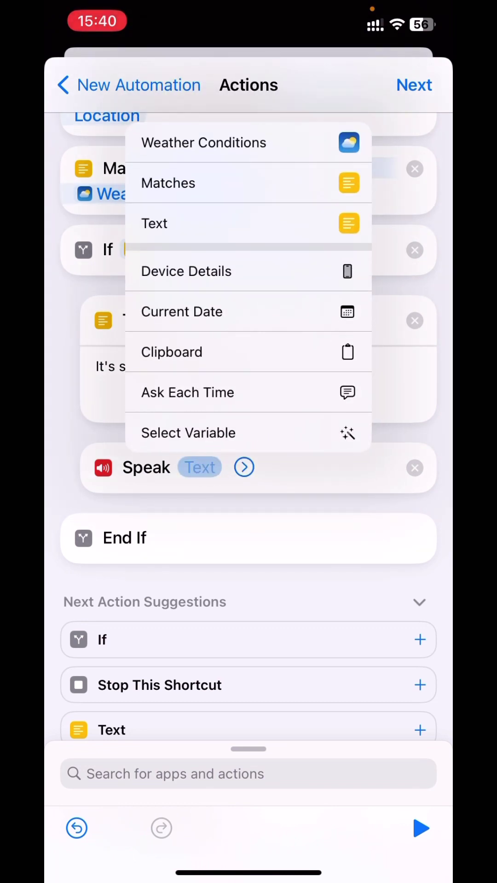
{"action": "left_click", "coordinate": [189, 432]}
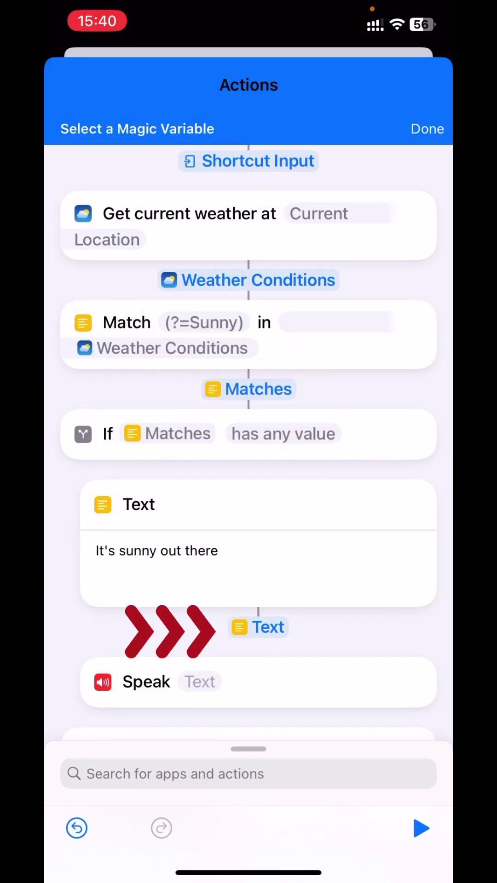
{"action": "left_click", "coordinate": [258, 627]}
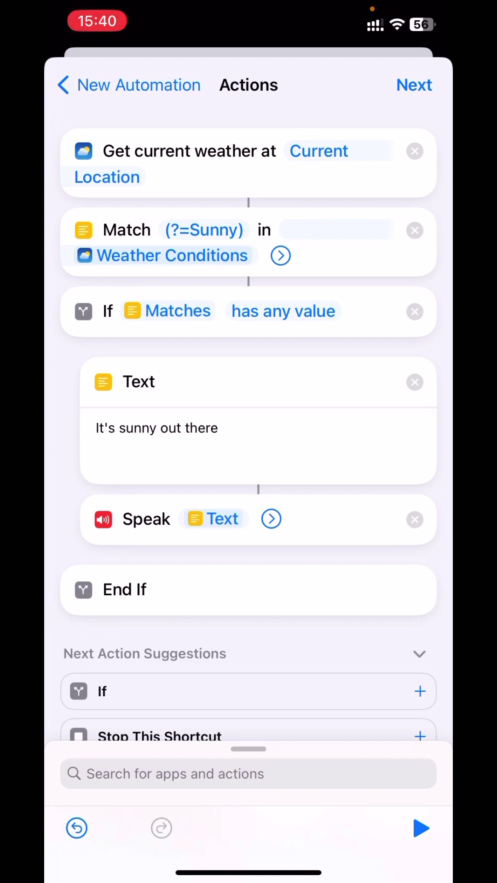
Expand the Speak action's options and test-run the whole shortcut to completion
{"action": "left_click", "coordinate": [271, 519]}
{"action": "scroll", "coordinate": [249, 483], "scroll_direction": "down", "scroll_amount": 3}
{"action": "scroll", "coordinate": [248, 483], "scroll_direction": "up", "scroll_amount": 3}
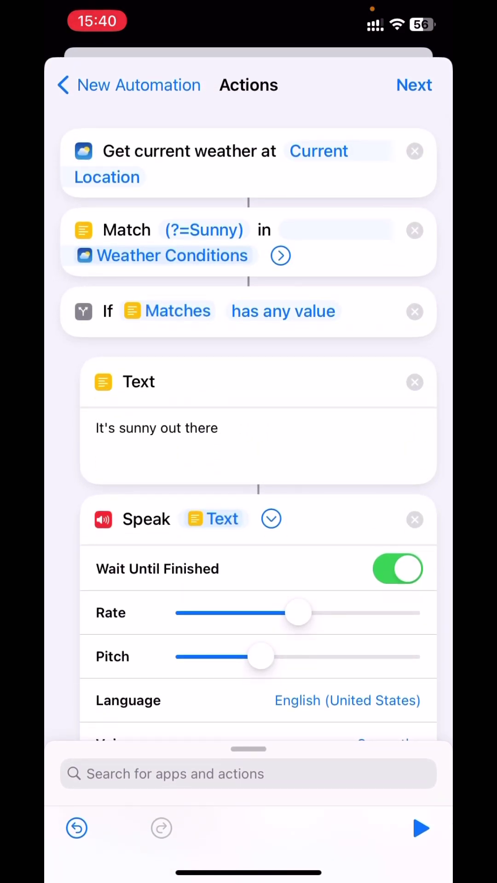
{"action": "left_click", "coordinate": [421, 829]}
Change the Match pattern from (?=Sunny) to (?=Windy) and test-run the automation
{"action": "left_click", "coordinate": [204, 230]}
{"action": "left_click_drag", "start_coordinate": [249, 782], "coordinate": [238, 782]}
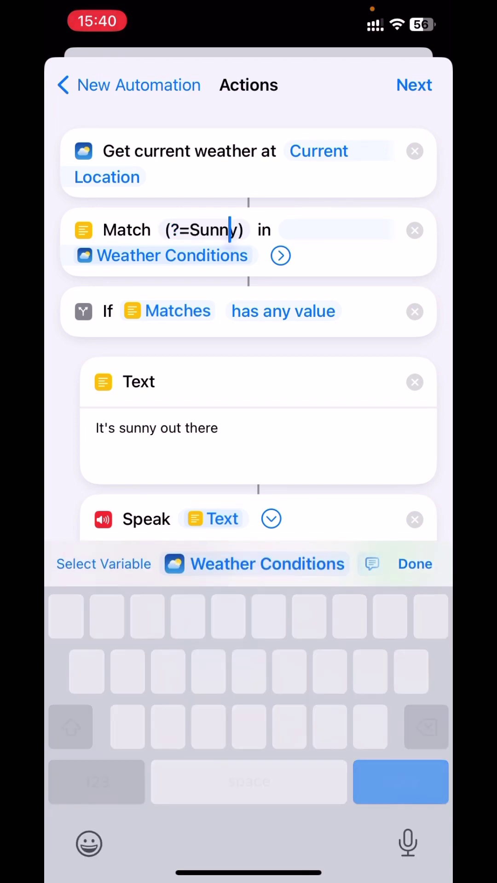
{"action": "key", "text": "BackSpace"}
{"action": "key", "text": "BackSpace"}
{"action": "key", "text": "BackSpace"}
{"action": "key", "text": "BackSpace"}
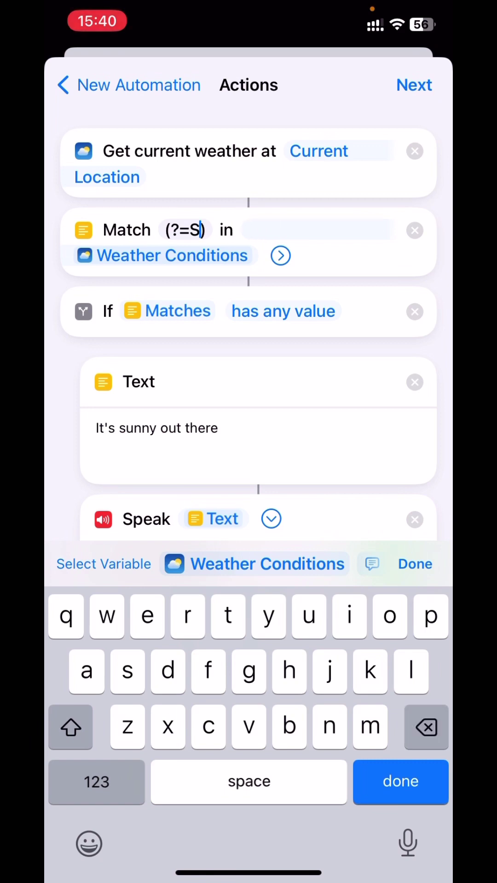
{"action": "key", "text": "BackSpace"}
{"action": "type", "text": "Wndy"}
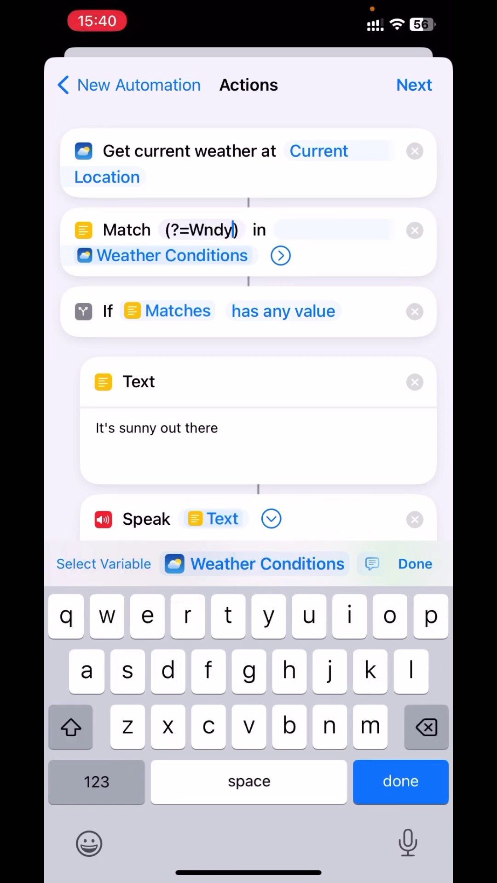
{"action": "key", "text": "BackSpace"}
{"action": "key", "text": "BackSpace"}
{"action": "key", "text": "BackSpace"}
{"action": "type", "text": "indy"}
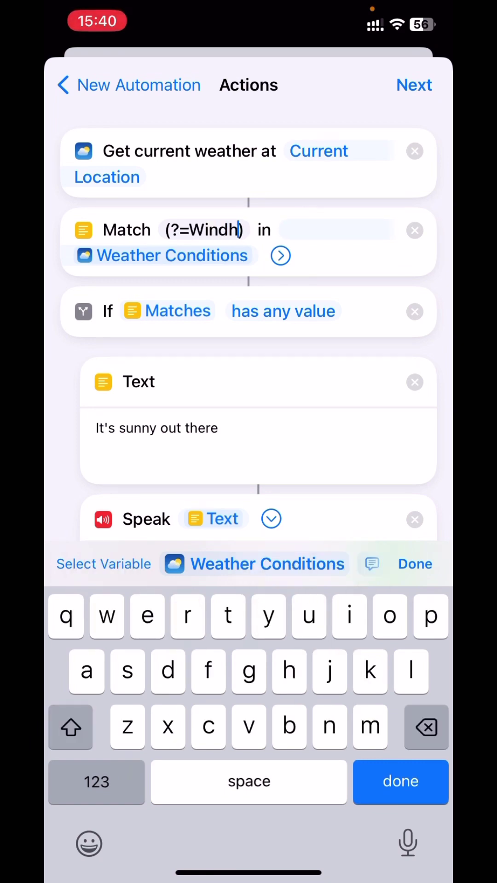
{"action": "key", "text": "BackSpace"}
{"action": "type", "text": "y"}
{"action": "key", "text": "Return"}
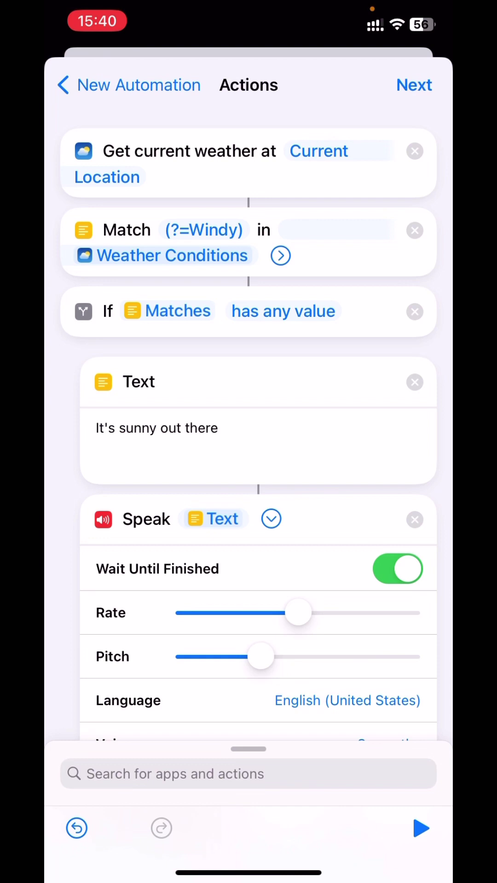
{"action": "left_click", "coordinate": [421, 829]}
Replace Windy with Sunny in the Match pattern and test-run the shortcut
{"action": "left_click", "coordinate": [204, 230]}
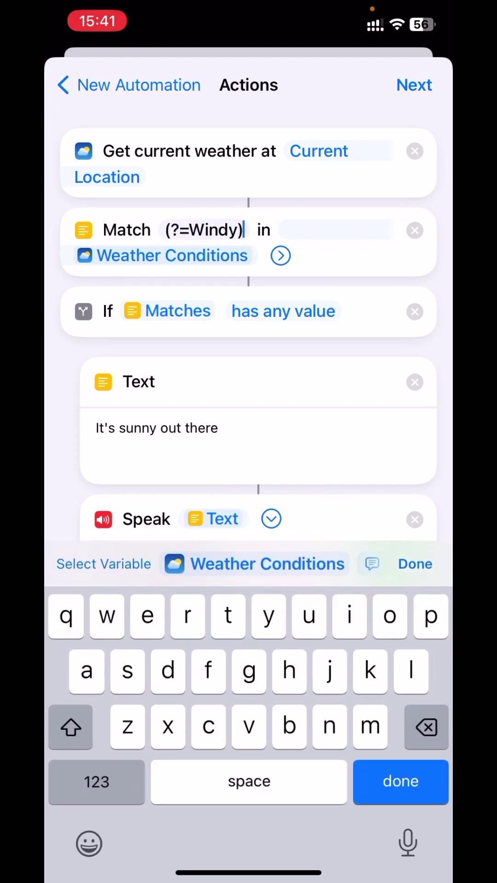
{"action": "left_click_drag", "start_coordinate": [248, 782], "coordinate": [238, 782]}
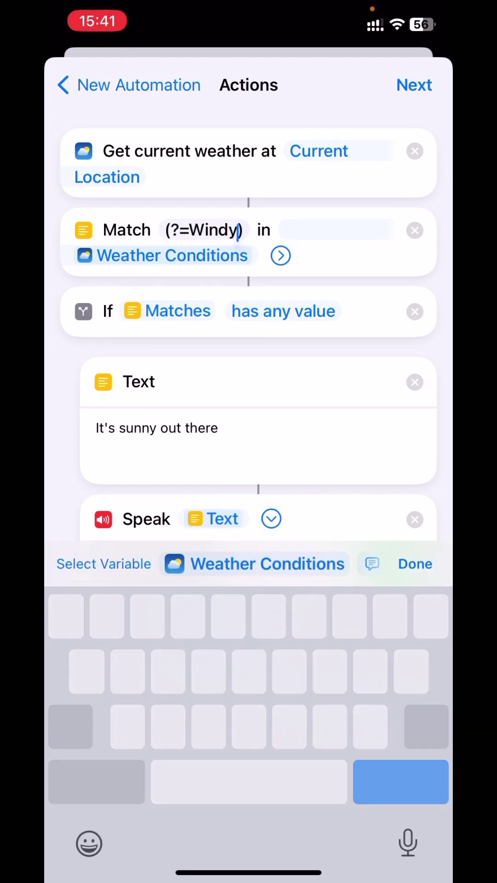
{"action": "key", "text": "BackSpace"}
{"action": "key", "text": "BackSpace"}
{"action": "key", "text": "BackSpace"}
{"action": "key", "text": "BackSpace"}
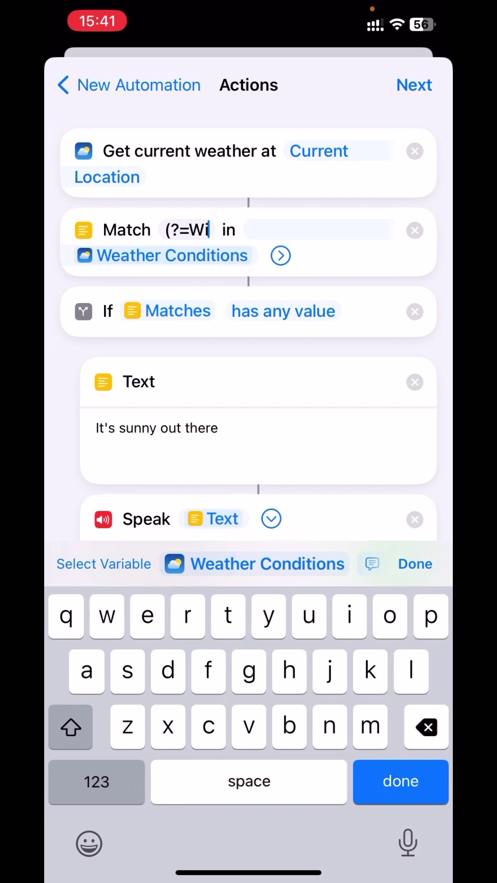
{"action": "key", "text": "BackSpace"}
{"action": "key", "text": "BackSpace"}
{"action": "type", "text": "W"}
{"action": "key", "text": "BackSpace"}
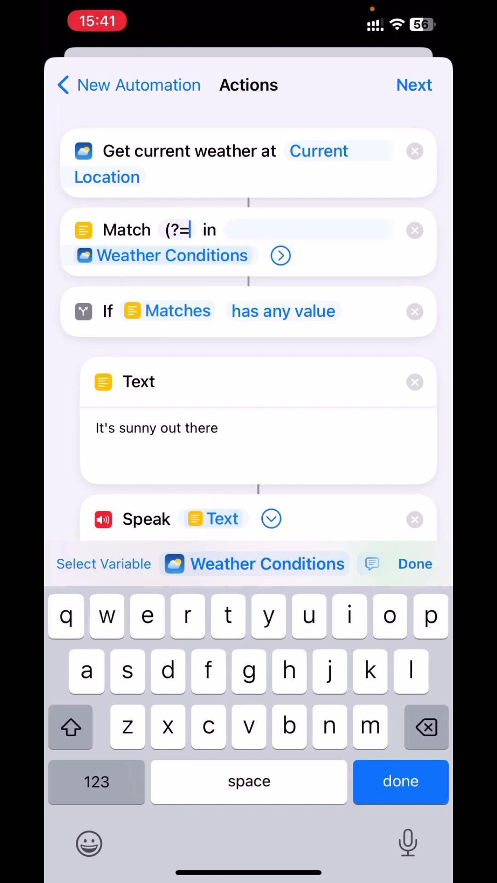
{"action": "key", "text": "shift"}
{"action": "type", "text": "Sunny"}
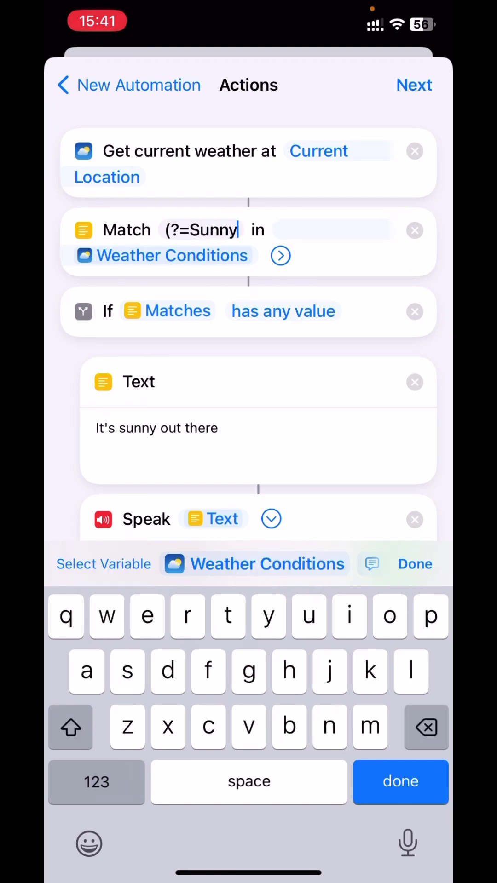
{"action": "left_click", "coordinate": [401, 781]}
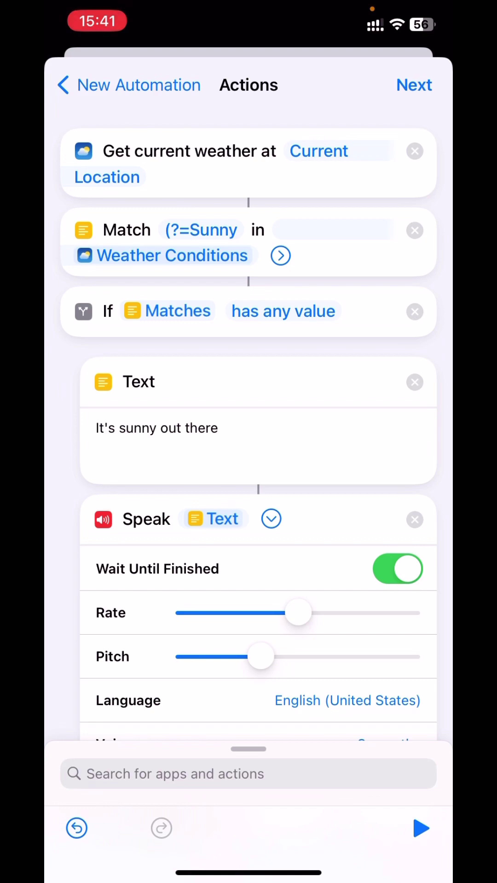
{"action": "left_click", "coordinate": [421, 829]}
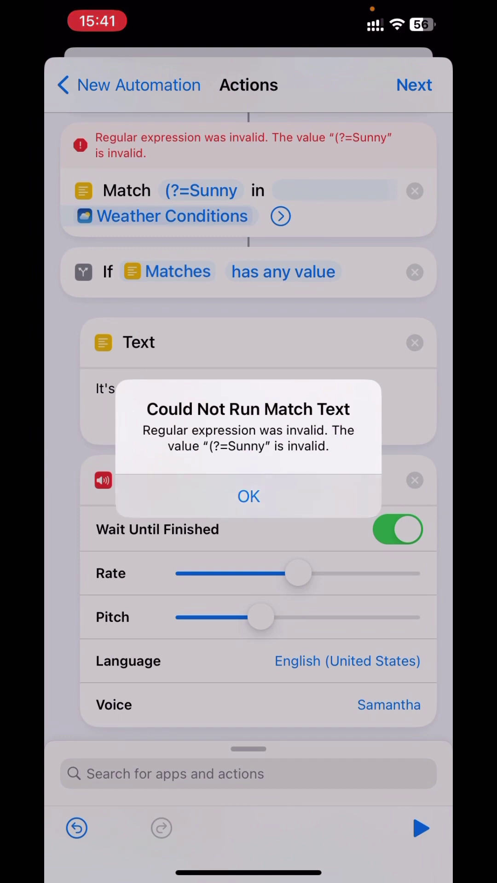
Dismiss the invalid regular expression error, add the missing ')', and rerun successfully
{"action": "left_click", "coordinate": [249, 497]}
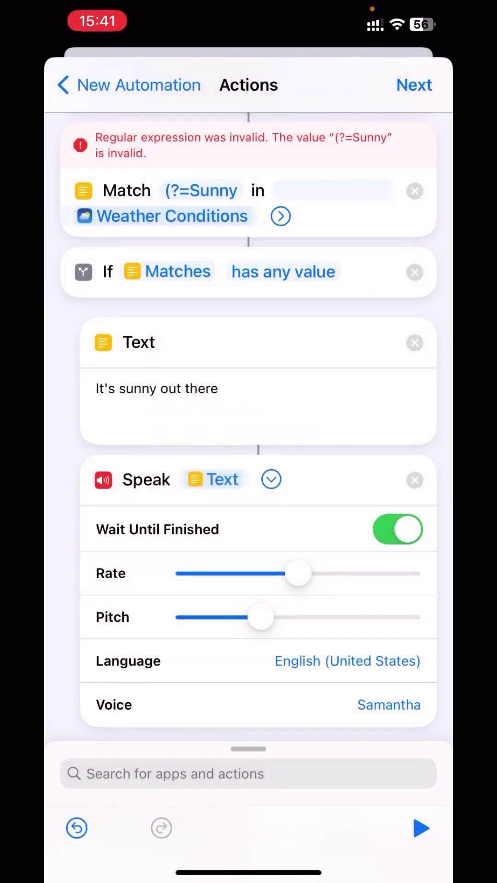
{"action": "scroll", "coordinate": [249, 414], "scroll_direction": "up", "scroll_amount": 2}
{"action": "left_click", "coordinate": [207, 244]}
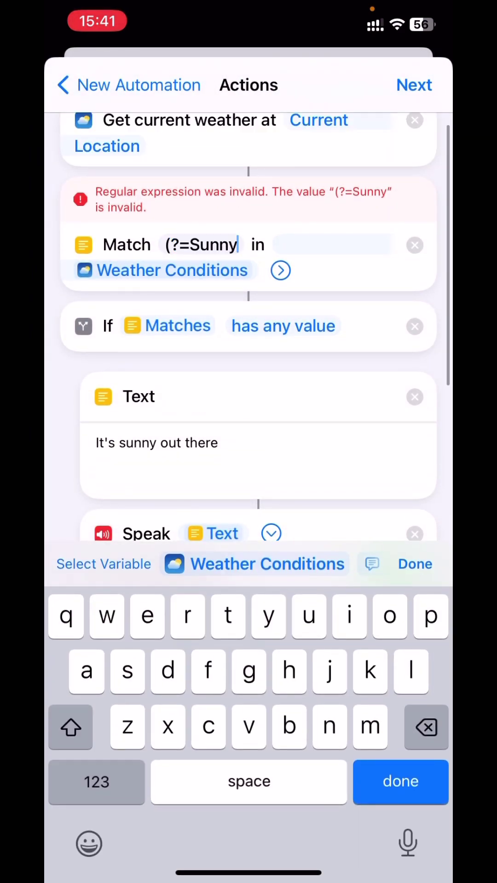
{"action": "left_click", "coordinate": [90, 781]}
{"action": "type", "text": ")"}
{"action": "left_click", "coordinate": [400, 781]}
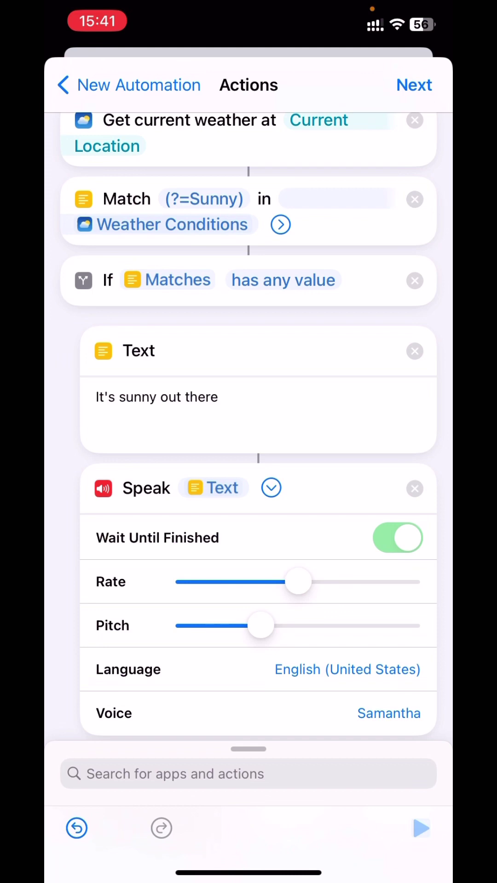
{"action": "left_click", "coordinate": [421, 828]}
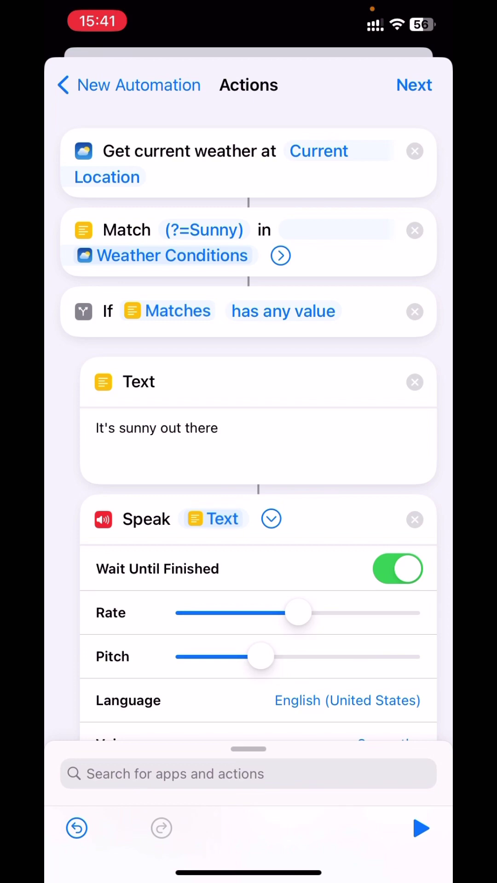
Turn off Ask Before Running, confirm Don't Ask, and save the automation
{"action": "left_click", "coordinate": [414, 85]}
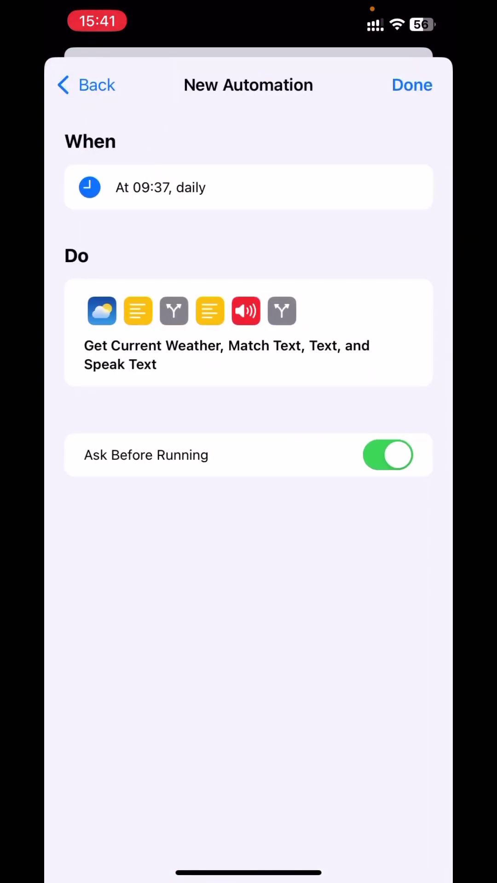
{"action": "left_click", "coordinate": [387, 455]}
{"action": "left_click", "coordinate": [316, 504]}
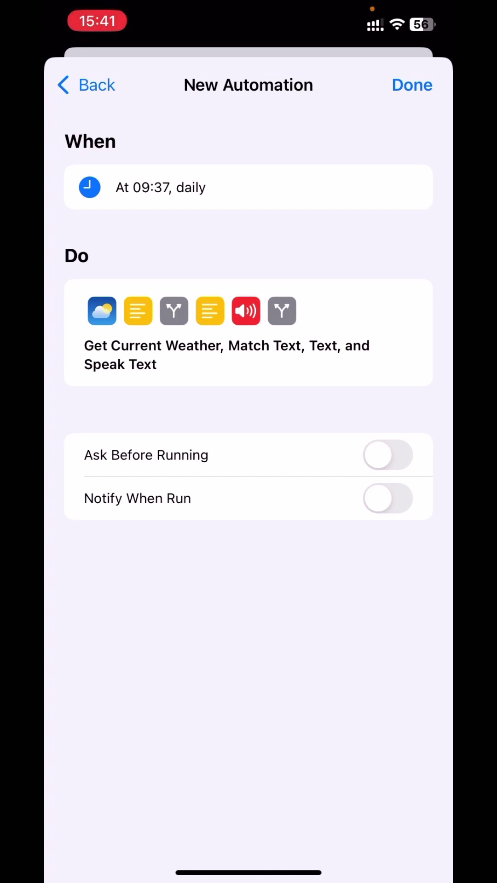
{"action": "left_click", "coordinate": [412, 85]}
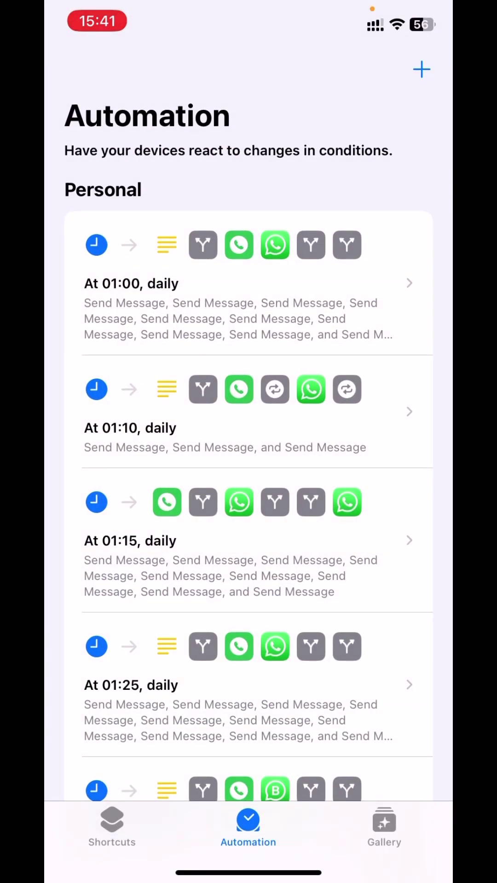
{"action": "scroll", "coordinate": [248, 449], "scroll_direction": "down", "scroll_amount": 3}
{"action": "scroll", "coordinate": [248, 449], "scroll_direction": "down", "scroll_amount": 3}
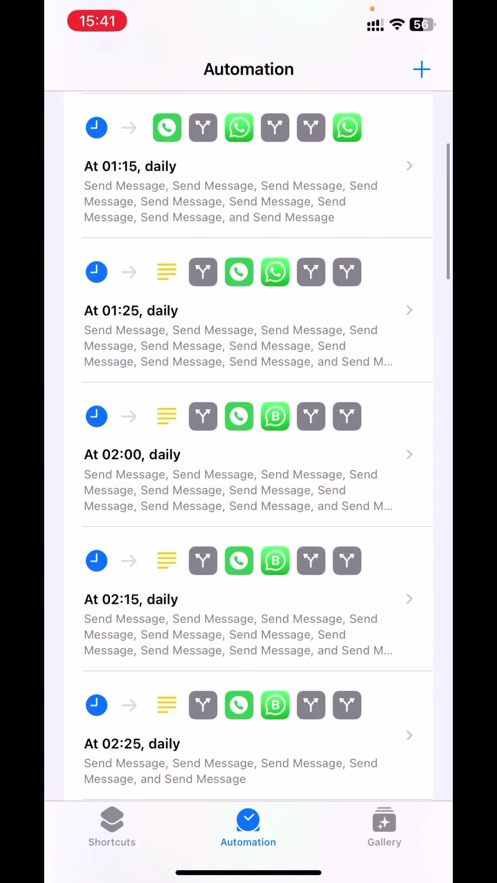
{"action": "scroll", "coordinate": [249, 448], "scroll_direction": "down", "scroll_amount": 4}
{"action": "scroll", "coordinate": [248, 448], "scroll_direction": "down", "scroll_amount": 2}
{"action": "scroll", "coordinate": [249, 448], "scroll_direction": "down", "scroll_amount": 3}
{"action": "scroll", "coordinate": [249, 449], "scroll_direction": "down", "scroll_amount": 2}
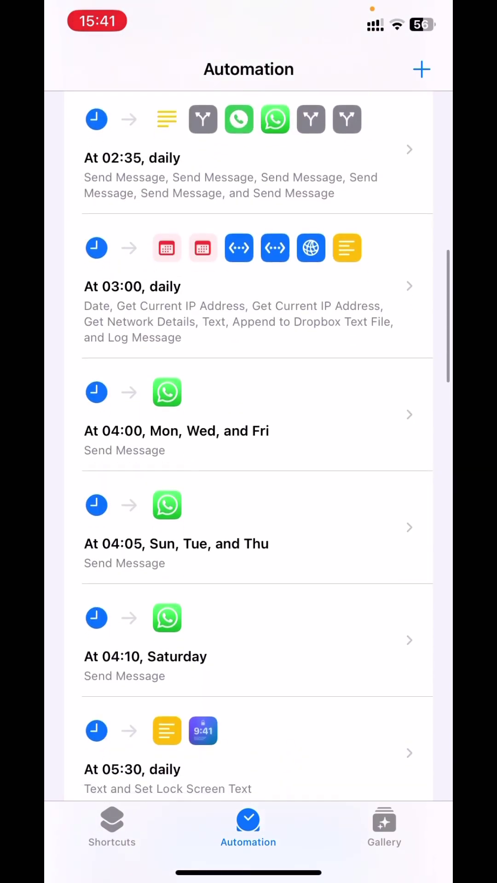
{"action": "scroll", "coordinate": [248, 449], "scroll_direction": "down", "scroll_amount": 1}
{"action": "scroll", "coordinate": [248, 449], "scroll_direction": "down", "scroll_amount": 4}
{"action": "scroll", "coordinate": [249, 449], "scroll_direction": "down", "scroll_amount": 2}
{"action": "scroll", "coordinate": [248, 449], "scroll_direction": "down", "scroll_amount": 2}
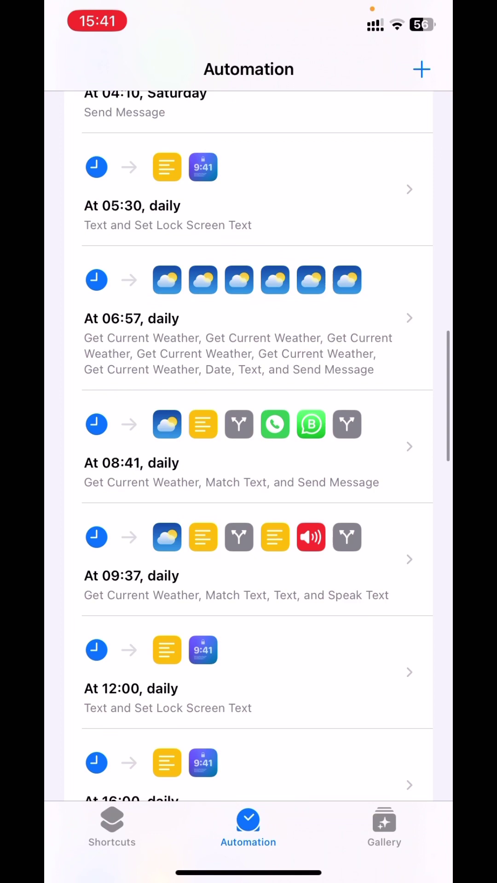
Reopen the 'At 09:37, daily' automation and view its weather, Match, If, Speak steps
{"action": "left_click", "coordinate": [248, 560]}
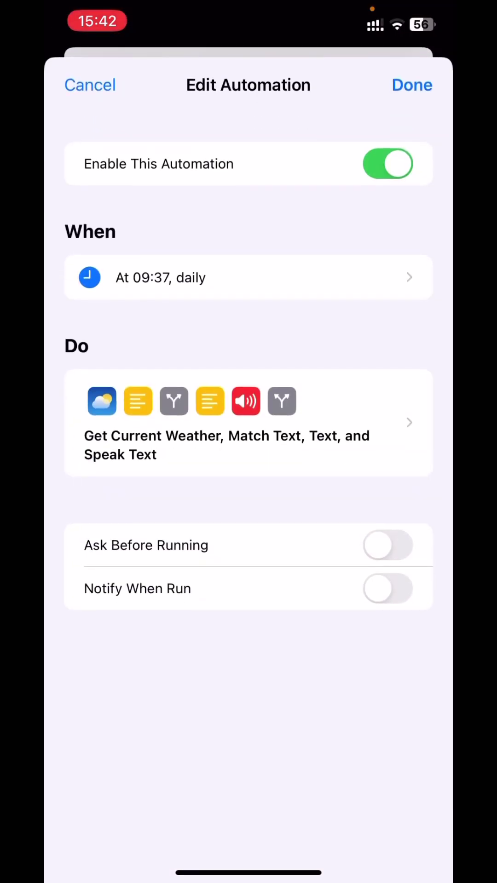
{"action": "left_click", "coordinate": [249, 422]}
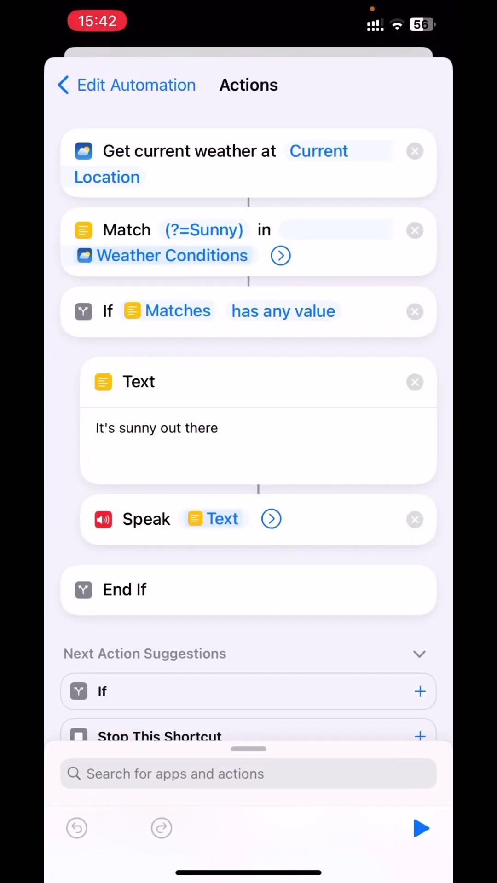